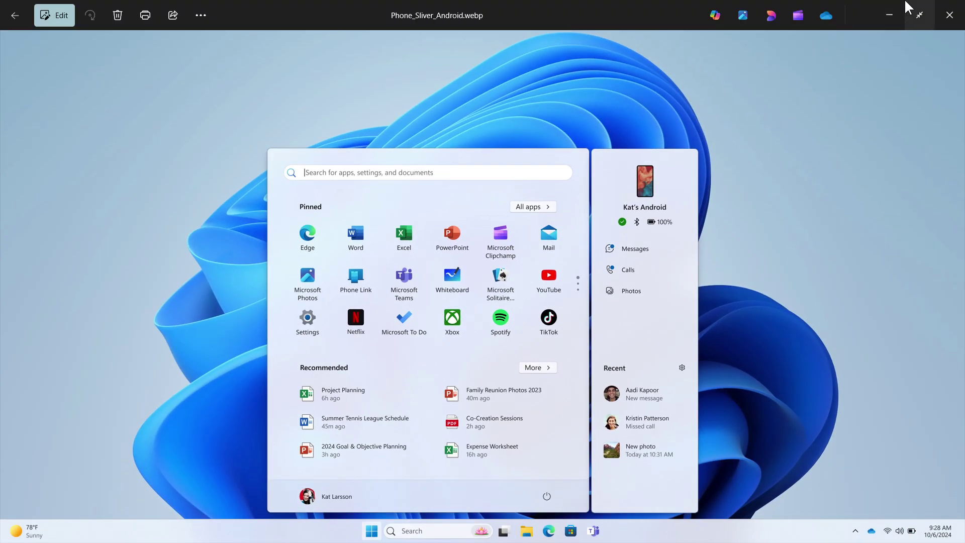
- Close the Photos viewer and show the Start menu with the linked phone's companion panel
{"action": "left_click", "coordinate": [886, 5]}
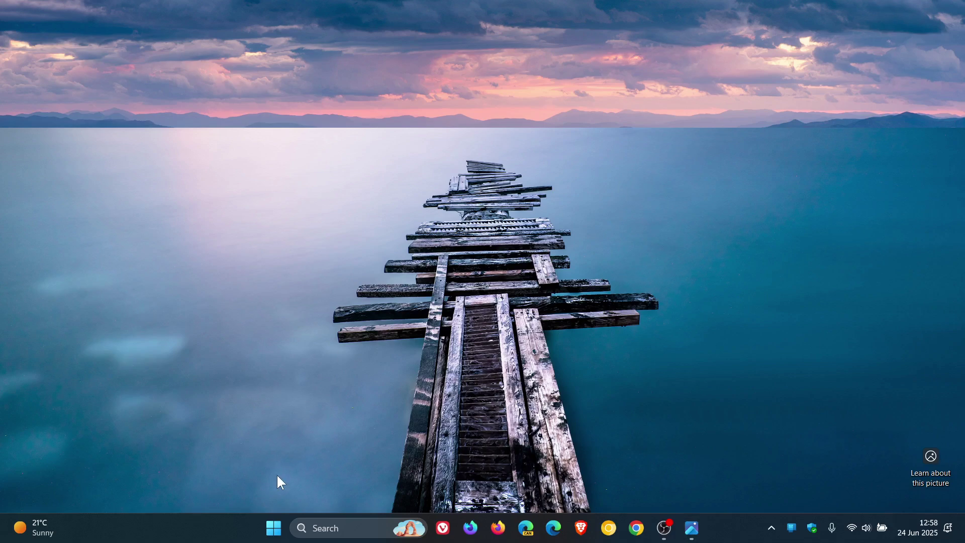
{"action": "left_click", "coordinate": [272, 530]}
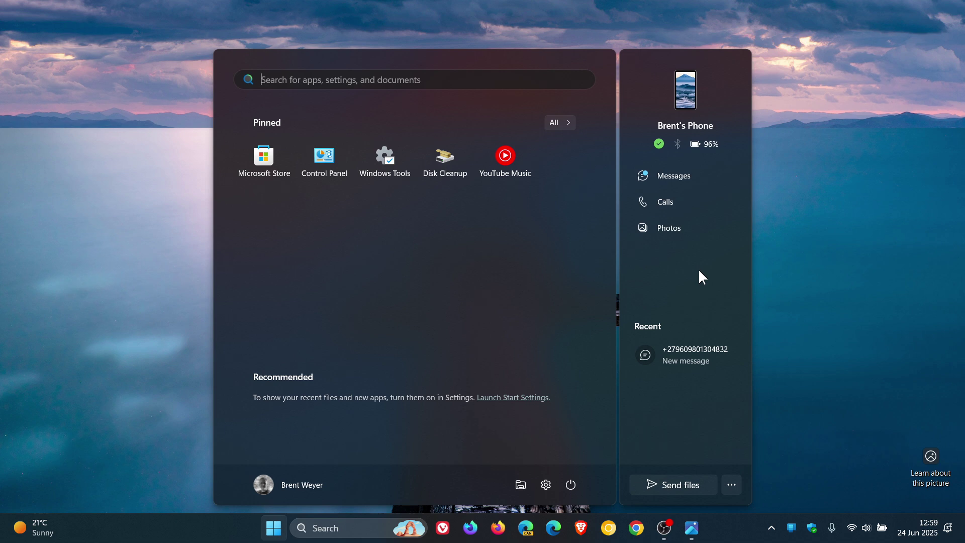
- Launch Phone Link from the Start phone panel, then view its Photos section, minimizing it each time
{"action": "left_click", "coordinate": [688, 89]}
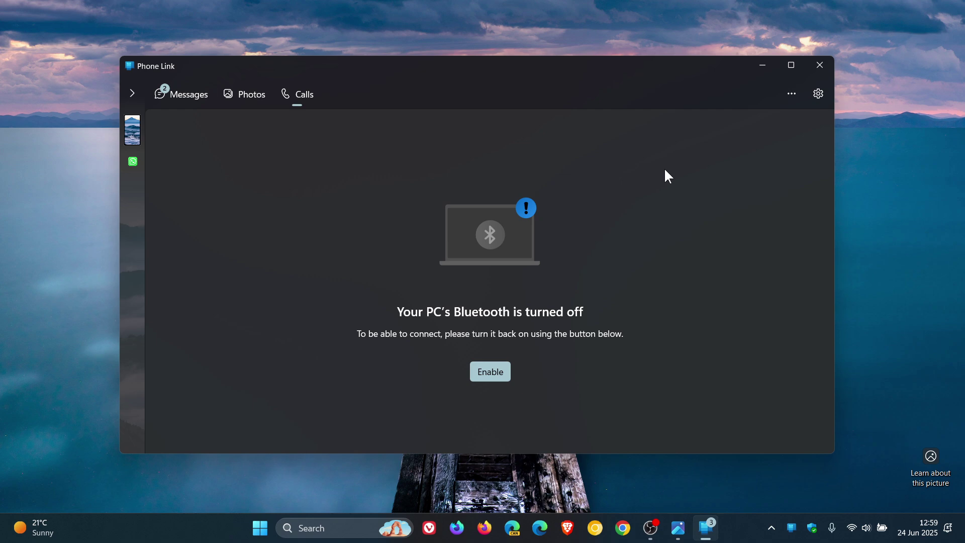
{"action": "left_click", "coordinate": [763, 68]}
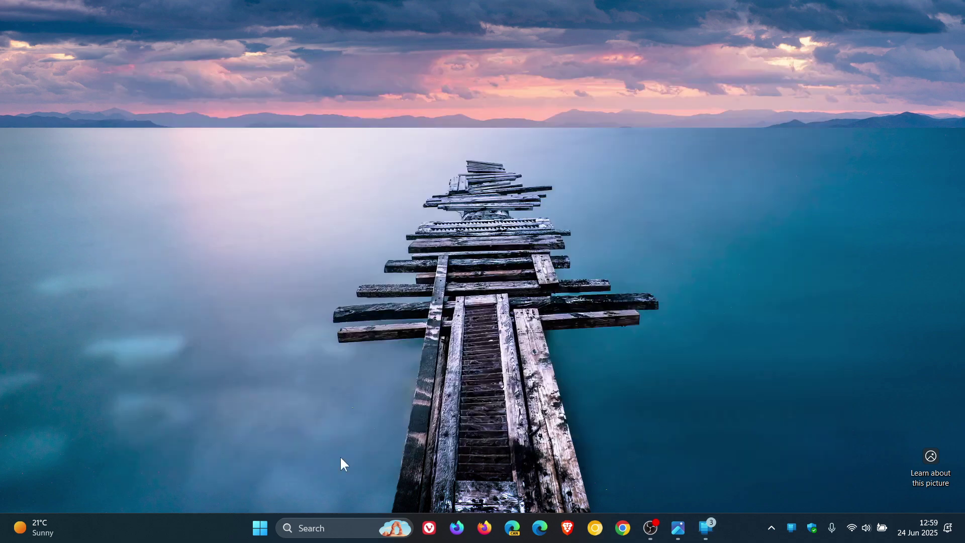
{"action": "left_click", "coordinate": [260, 528]}
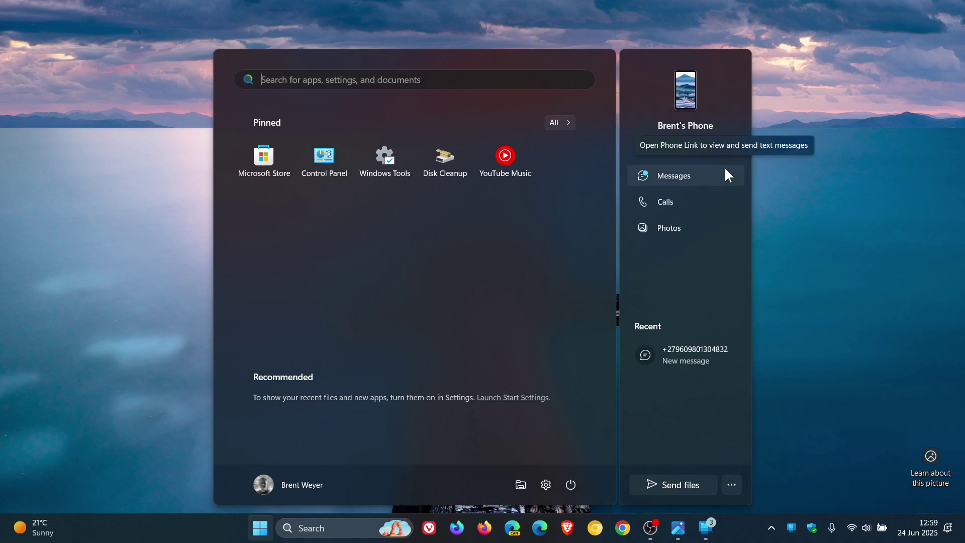
{"action": "left_click", "coordinate": [681, 230]}
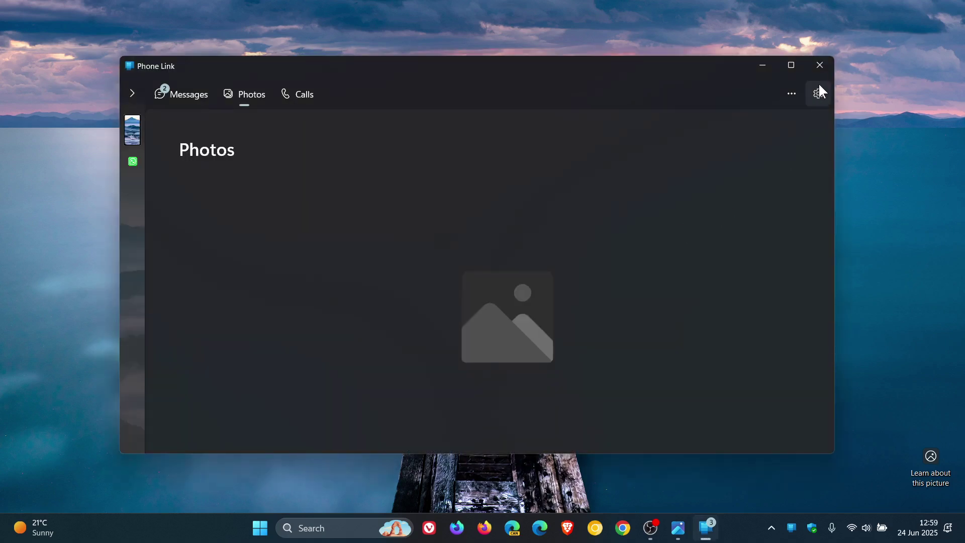
{"action": "left_click", "coordinate": [763, 68]}
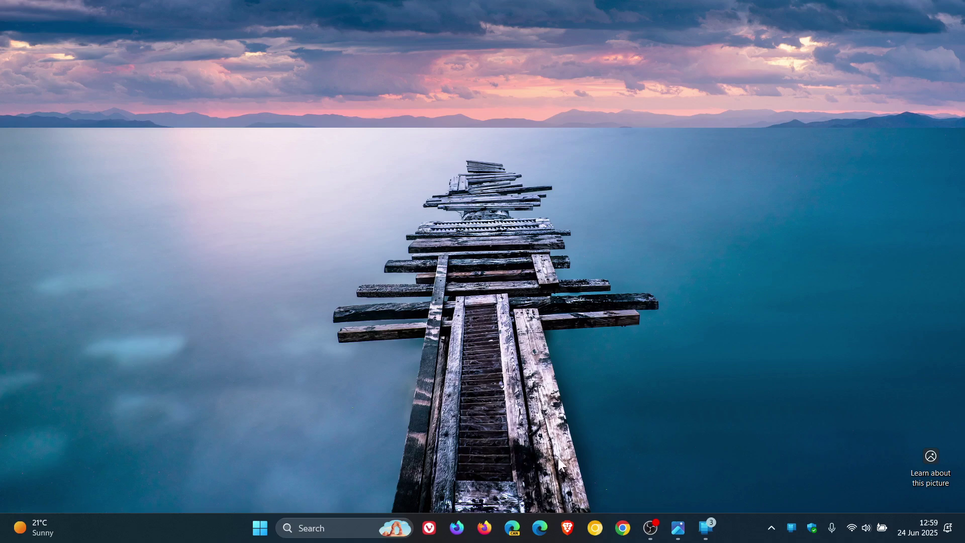
- Open the Send files window for the linked phone from the Start panel and center it on screen
{"action": "left_click", "coordinate": [260, 529]}
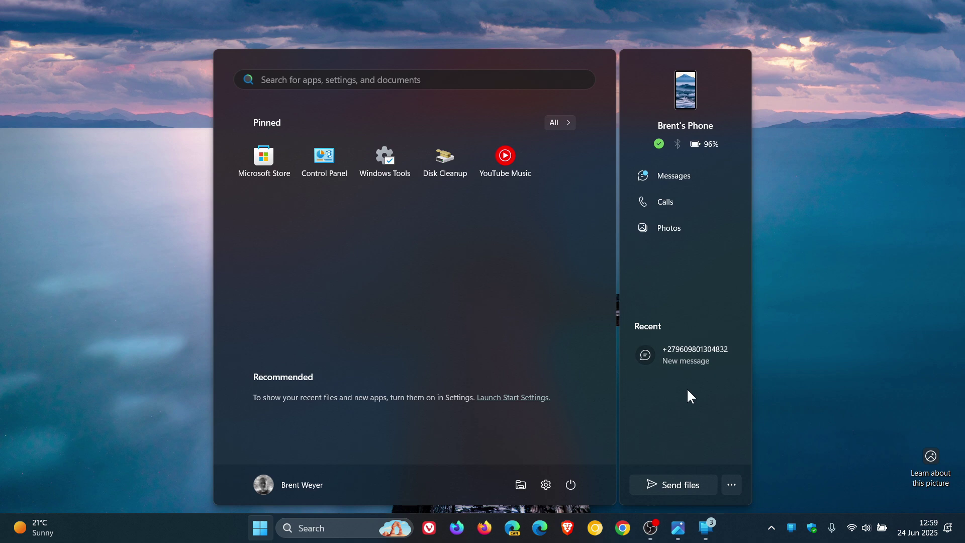
{"action": "left_click", "coordinate": [676, 484]}
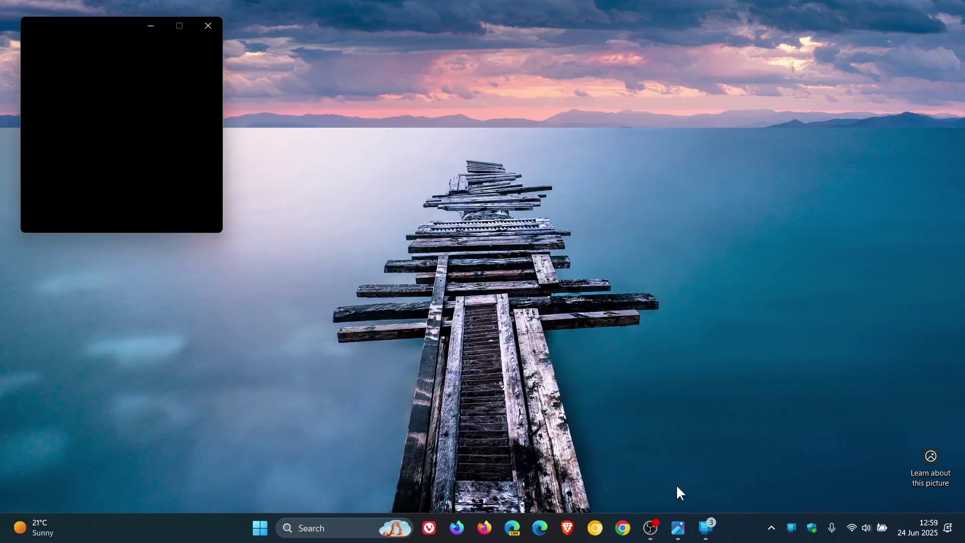
{"action": "left_click_drag", "start_coordinate": [103, 28], "coordinate": [471, 87]}
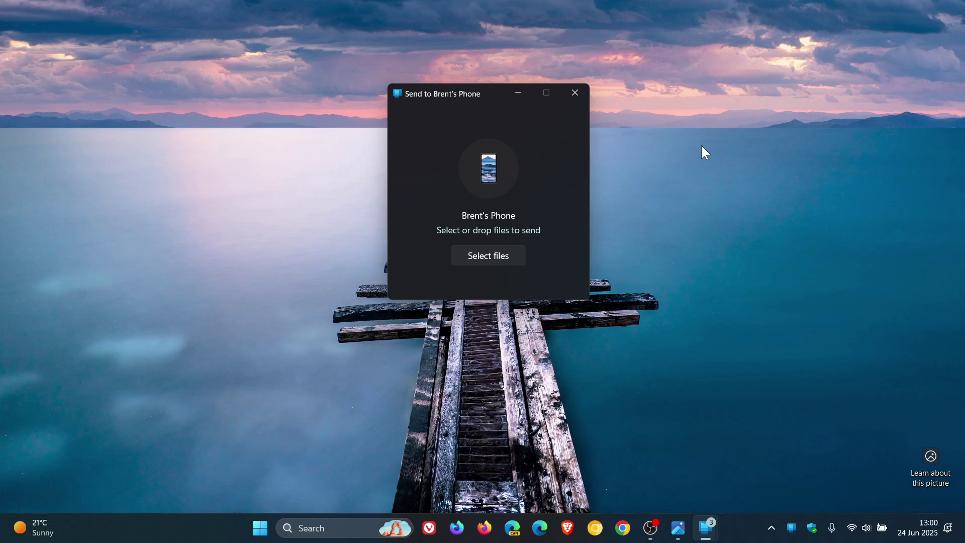
{"action": "left_click", "coordinate": [574, 93]}
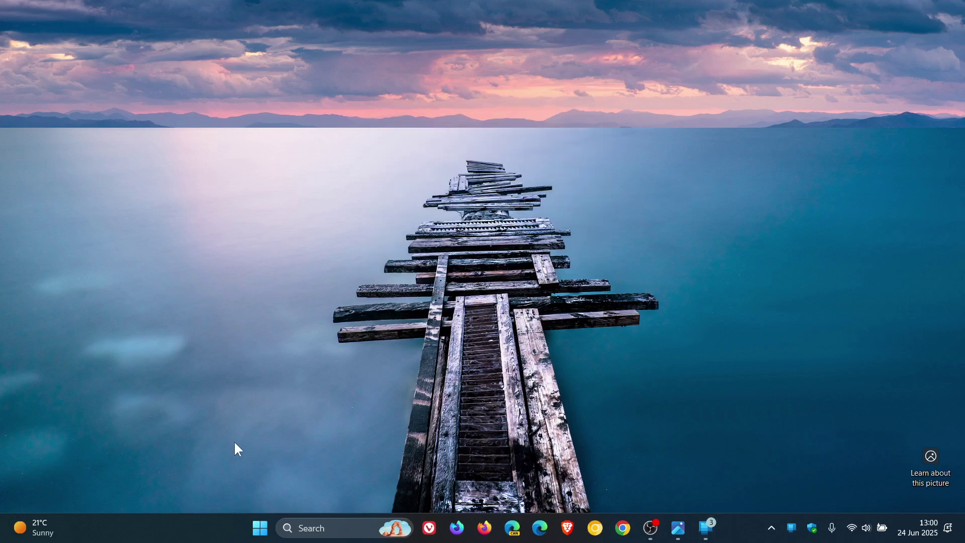
{"action": "left_click", "coordinate": [262, 533]}
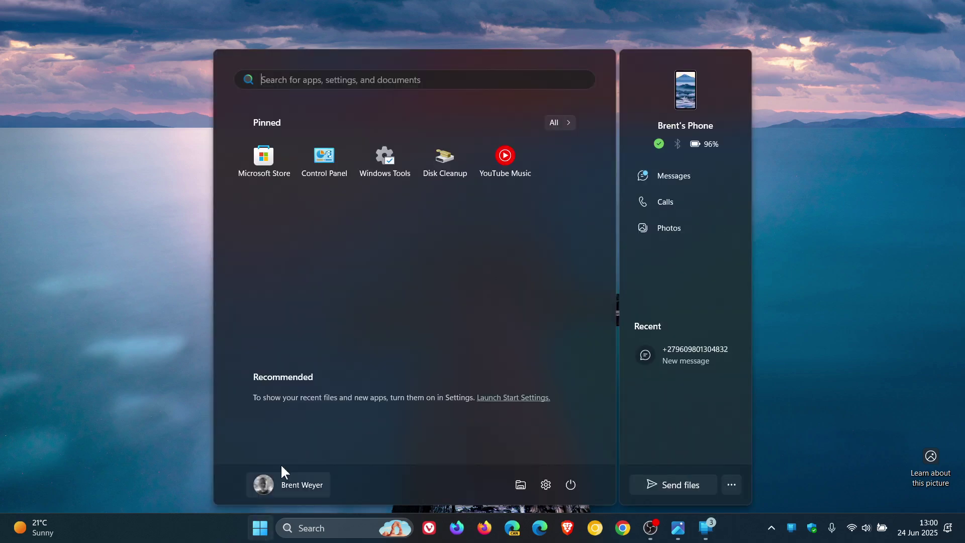
{"action": "left_click", "coordinate": [732, 484]}
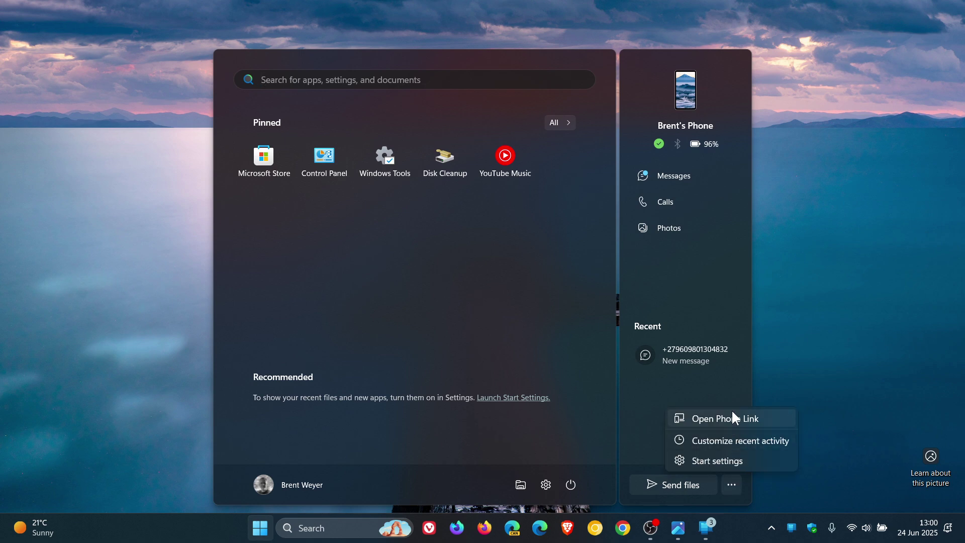
{"action": "left_click", "coordinate": [747, 442]}
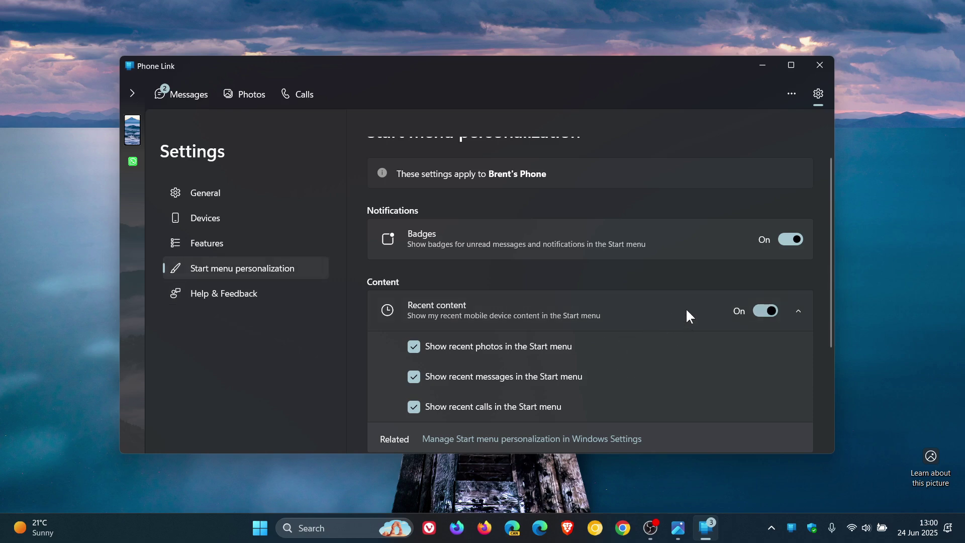
{"action": "scroll", "coordinate": [687, 310], "scroll_direction": "down", "scroll_amount": 1}
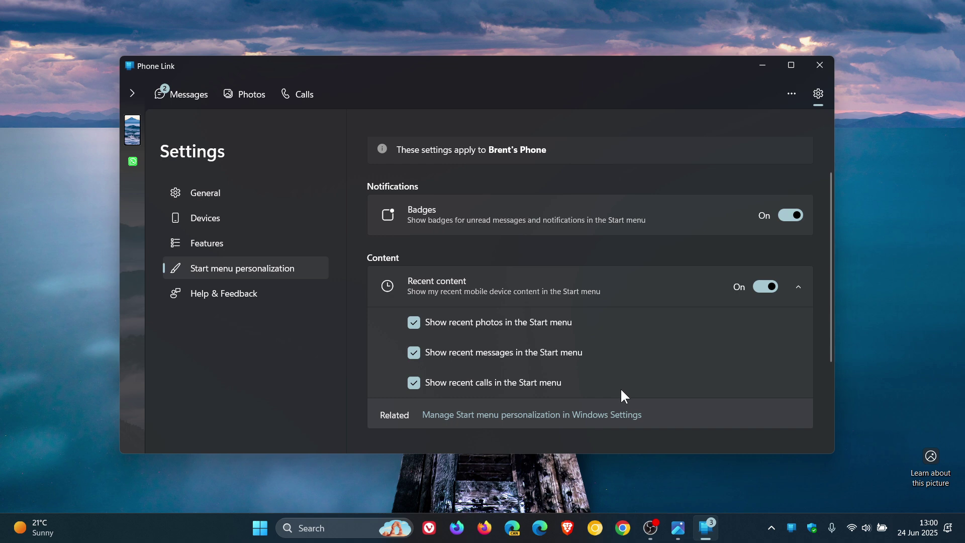
{"action": "scroll", "coordinate": [654, 320], "scroll_direction": "down", "scroll_amount": 1}
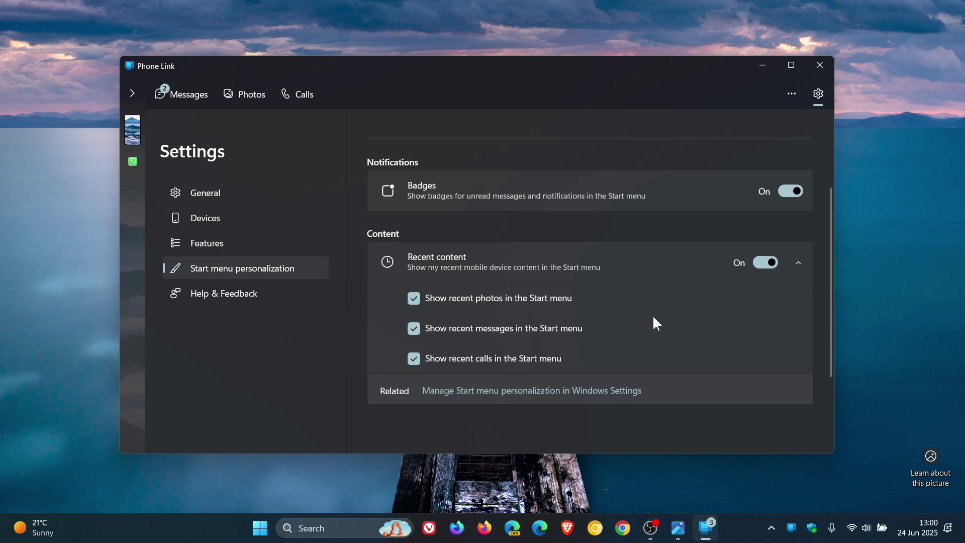
- Go to Personalization > Start from the phone panel's menu and expand Show mobile device in Start
{"action": "left_click", "coordinate": [762, 68]}
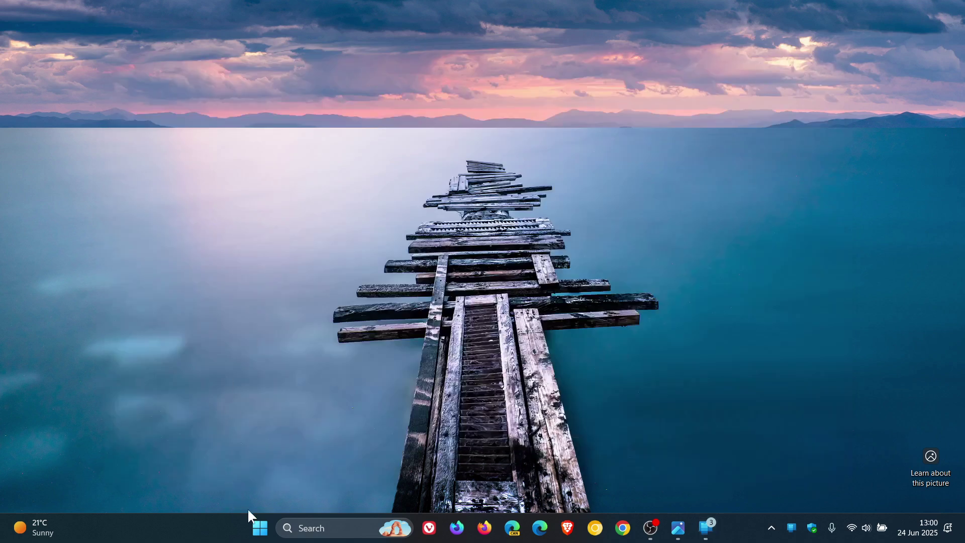
{"action": "left_click", "coordinate": [257, 526]}
{"action": "left_click", "coordinate": [734, 485]}
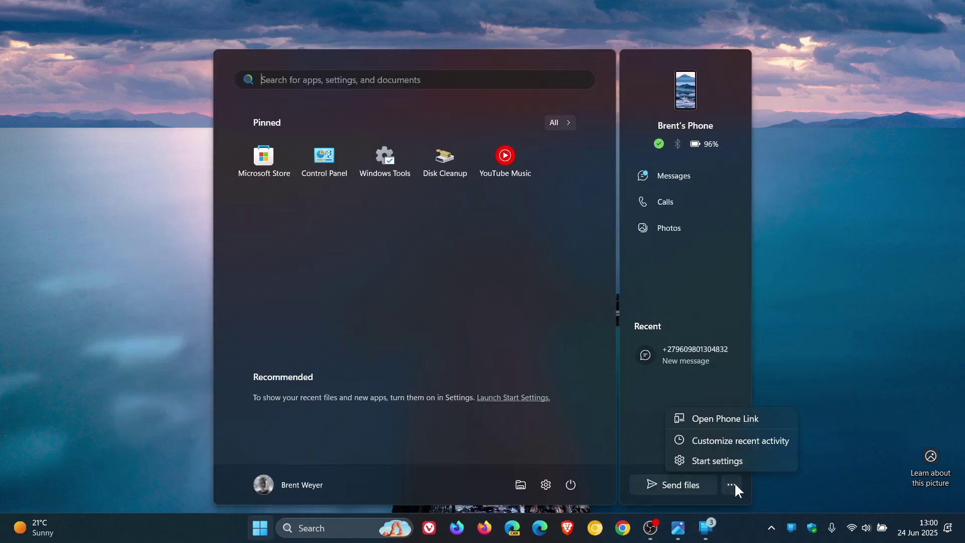
{"action": "left_click", "coordinate": [730, 462]}
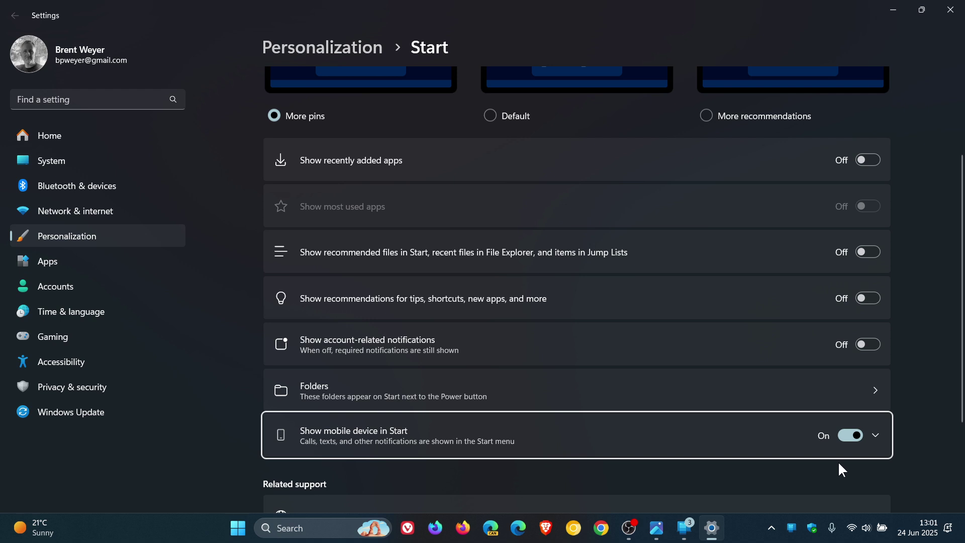
{"action": "left_click", "coordinate": [750, 436]}
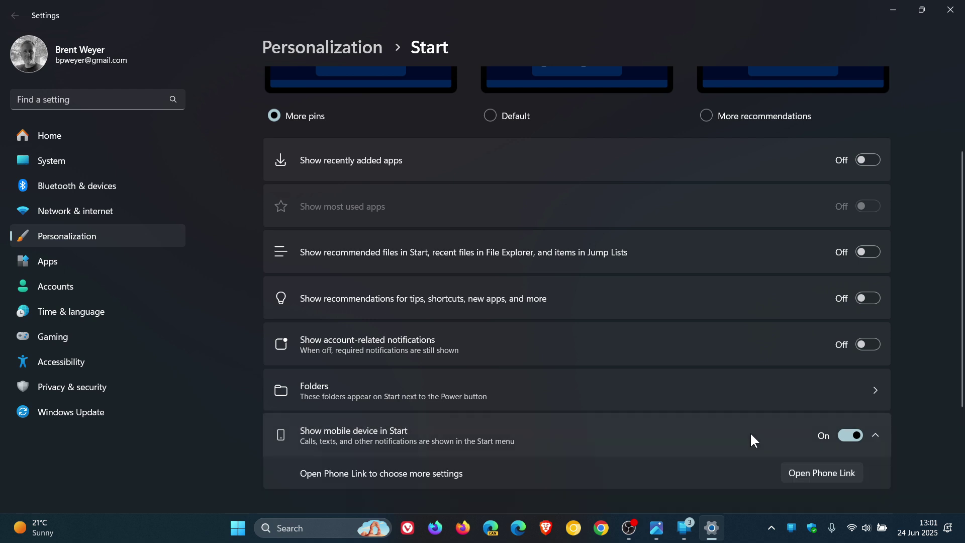
{"action": "scroll", "coordinate": [726, 388], "scroll_direction": "down", "scroll_amount": 1}
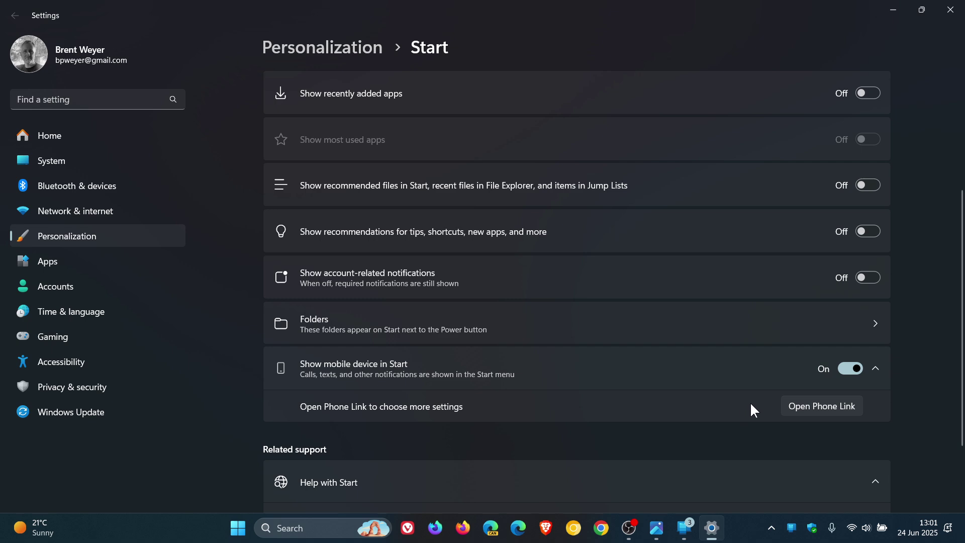
- Turn Show mobile device in Start off and confirm the phone panel is gone from Start
{"action": "left_click", "coordinate": [844, 368]}
{"action": "left_click", "coordinate": [238, 534]}
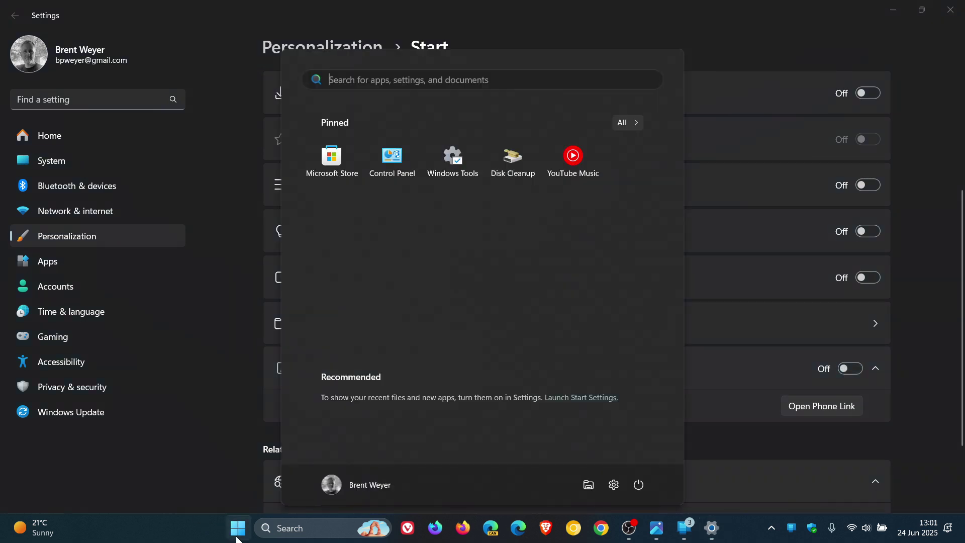
{"action": "left_click", "coordinate": [893, 10]}
{"action": "left_click", "coordinate": [238, 528]}
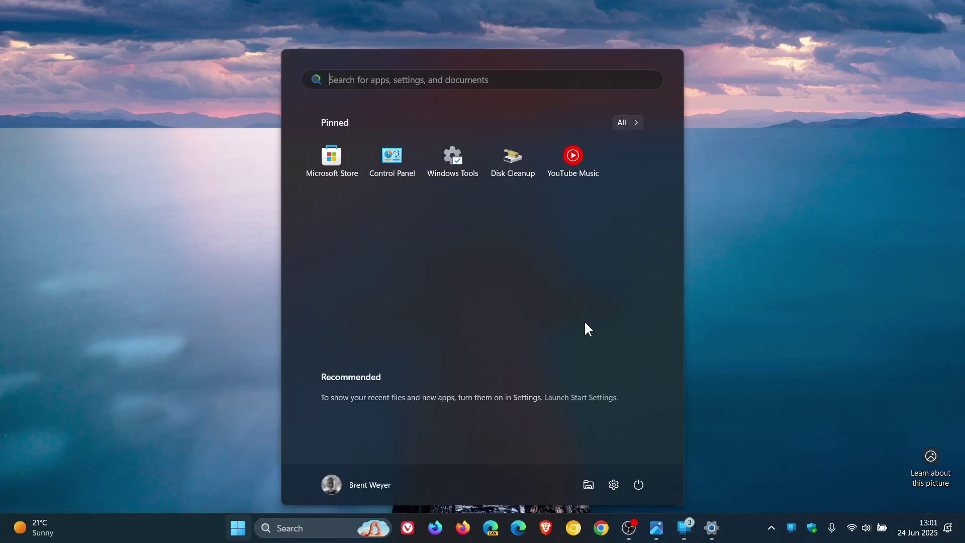
- Turn Show mobile device in Start back on and confirm the phone panel returns to Start
{"action": "left_click", "coordinate": [712, 528]}
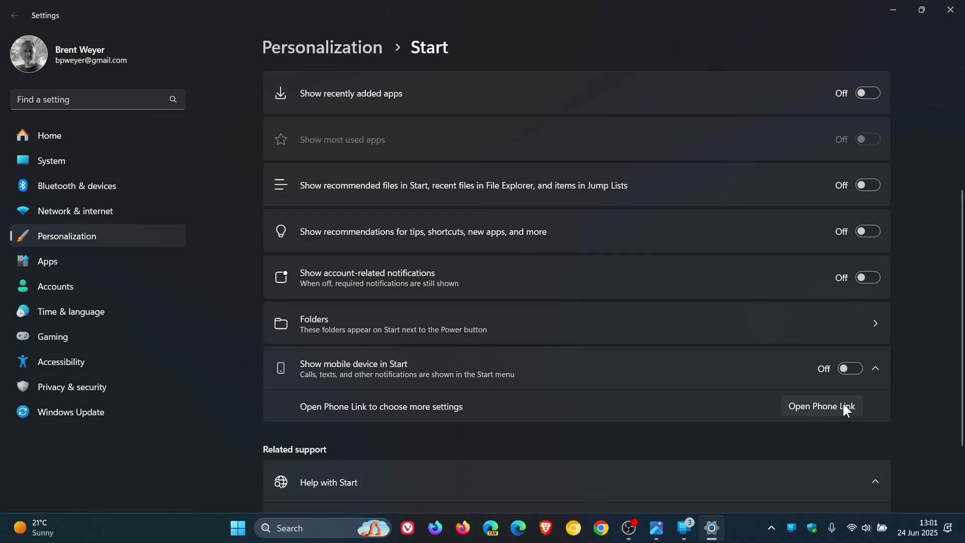
{"action": "left_click", "coordinate": [858, 365]}
{"action": "left_click", "coordinate": [893, 10]}
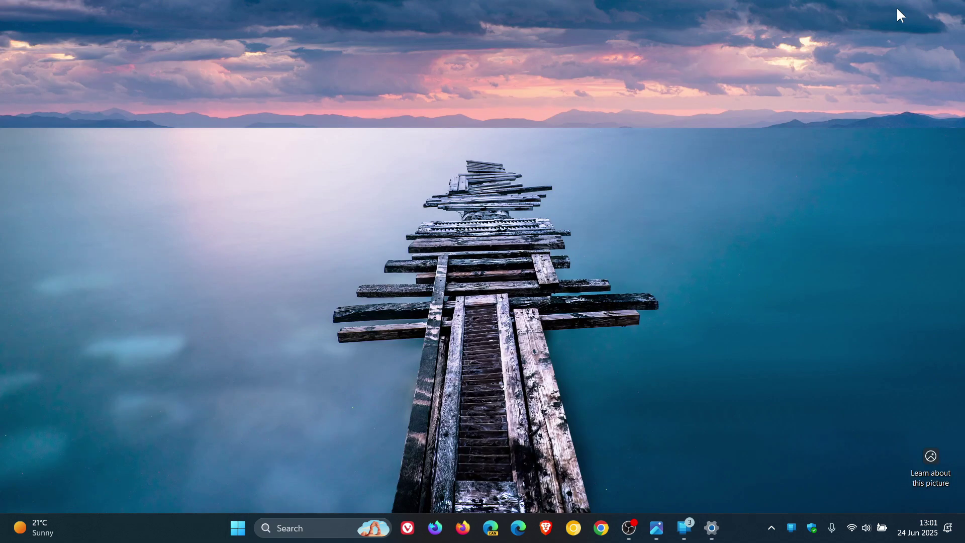
{"action": "left_click", "coordinate": [237, 528]}
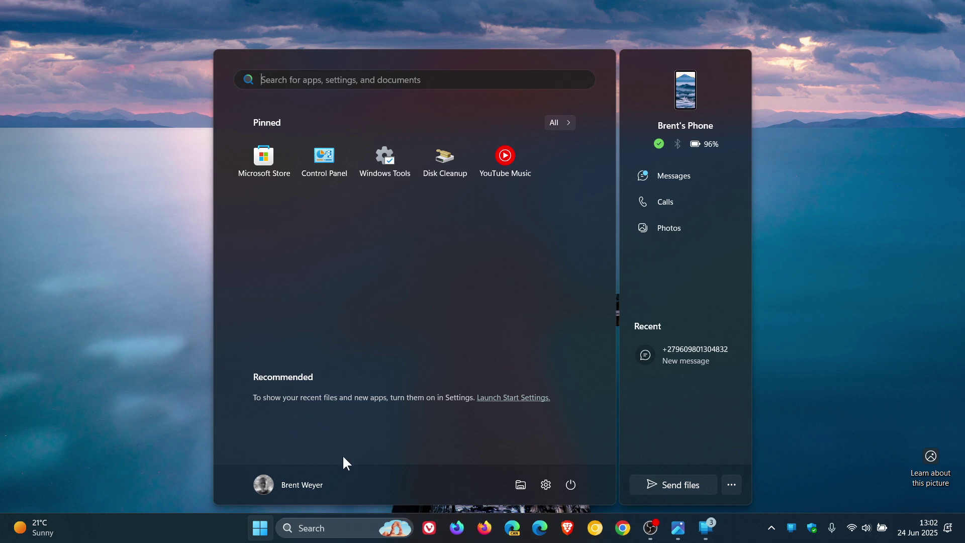
- Reopen Start settings from the Start menu's right-click shortcut and check Show mobile device in Start
{"action": "right_click", "coordinate": [366, 434]}
{"action": "left_click", "coordinate": [411, 442]}
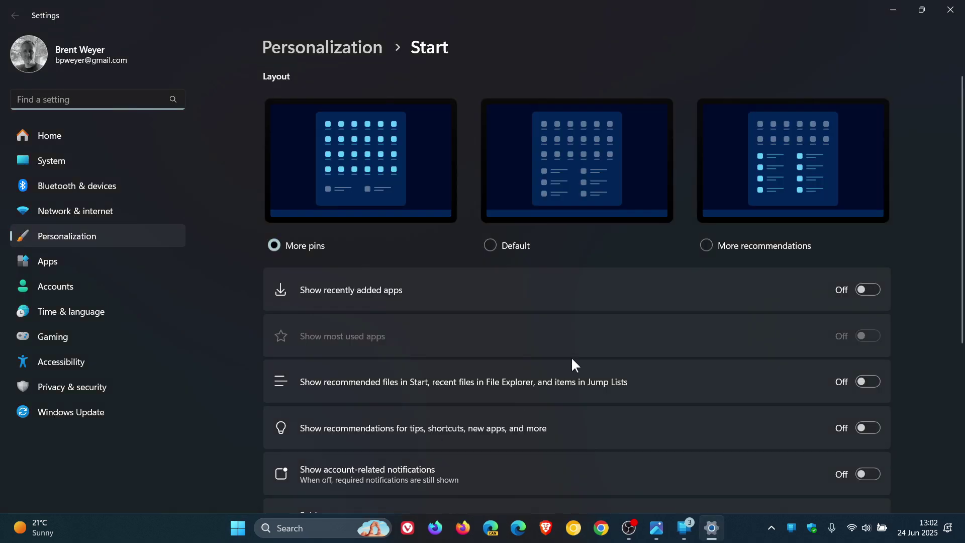
{"action": "scroll", "coordinate": [572, 359], "scroll_direction": "down", "scroll_amount": 4}
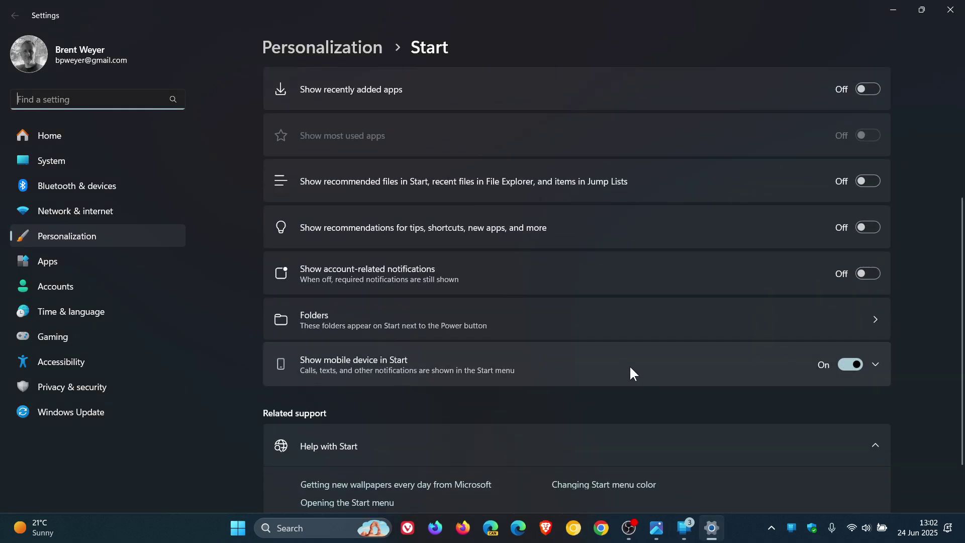
- Minimize Settings, view the Start menu's phone panel, then close Start
{"action": "left_click", "coordinate": [896, 11]}
{"action": "left_click", "coordinate": [239, 533]}
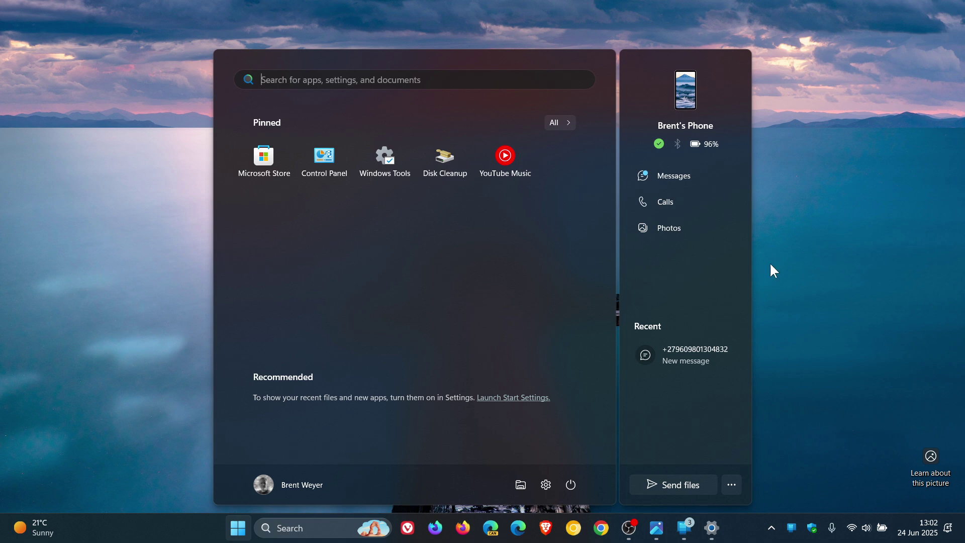
{"action": "left_click", "coordinate": [836, 241]}
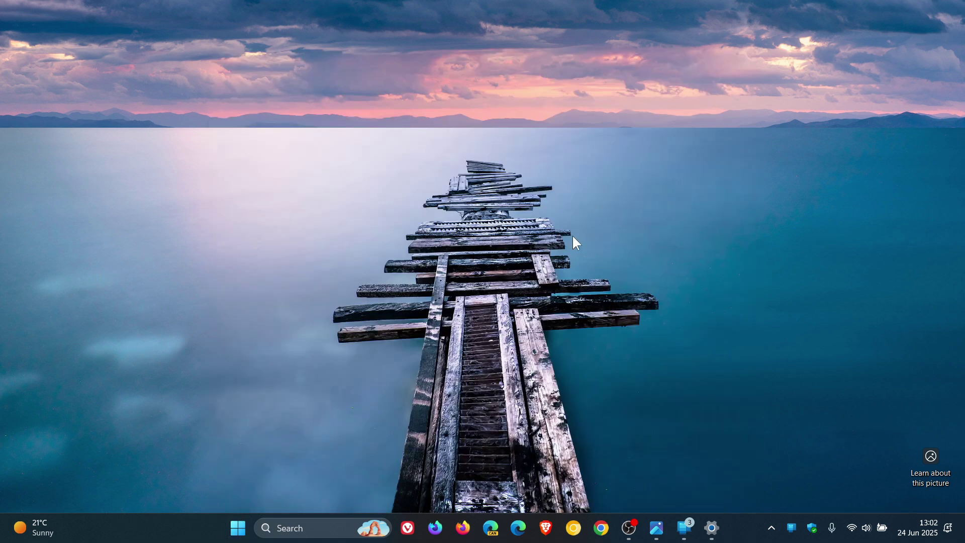